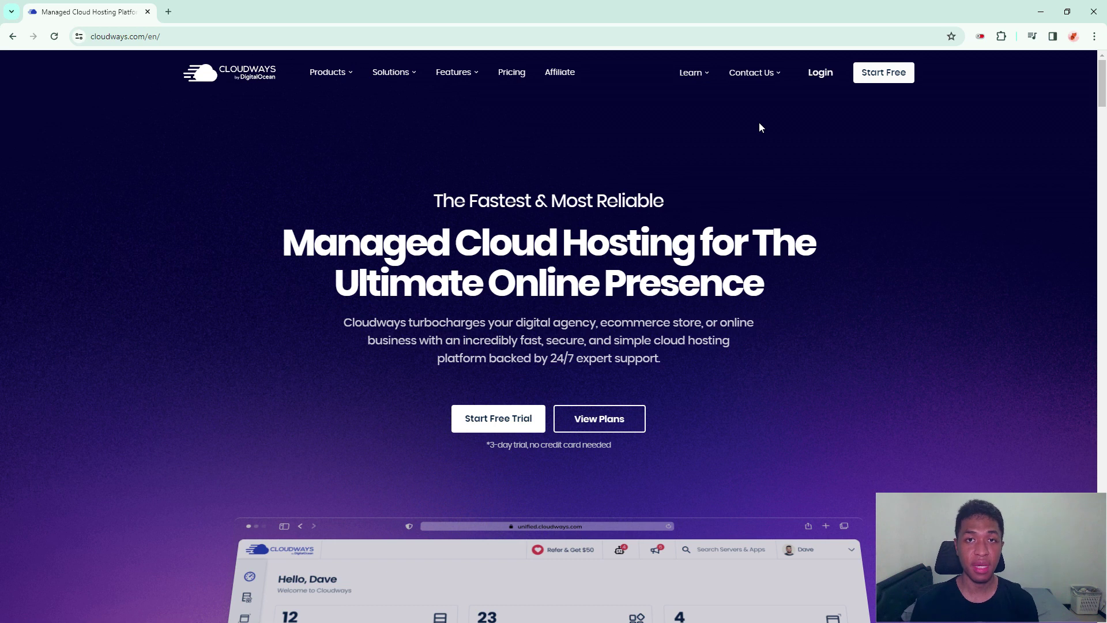
Step: Log in to Cloudways and start adding a new application on Server Two
left_click(825, 72)
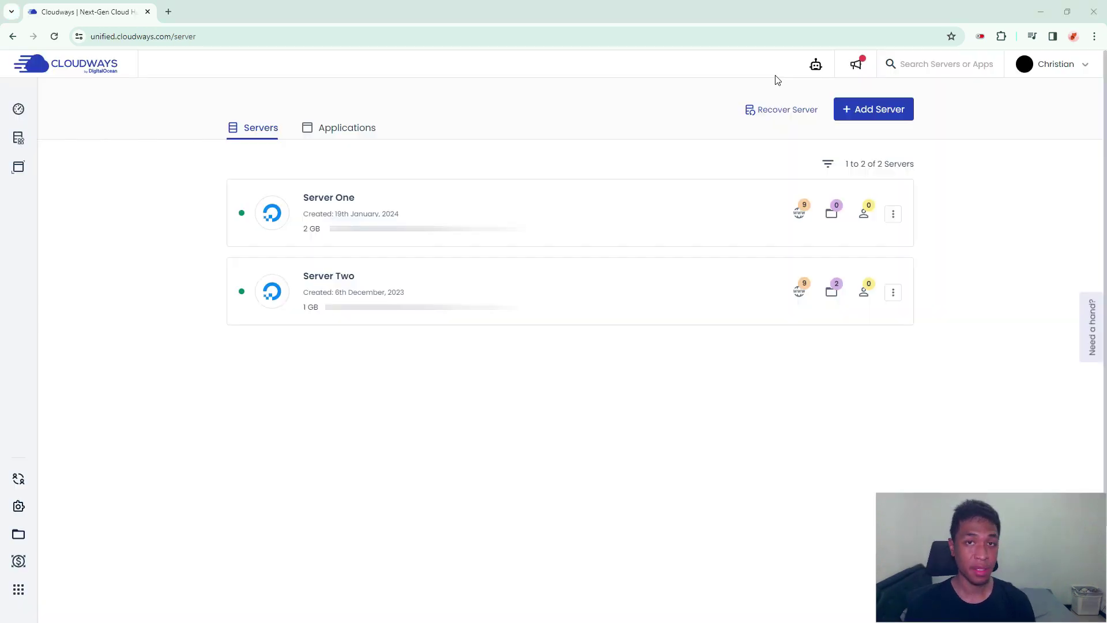
left_click(382, 121)
left_click(869, 114)
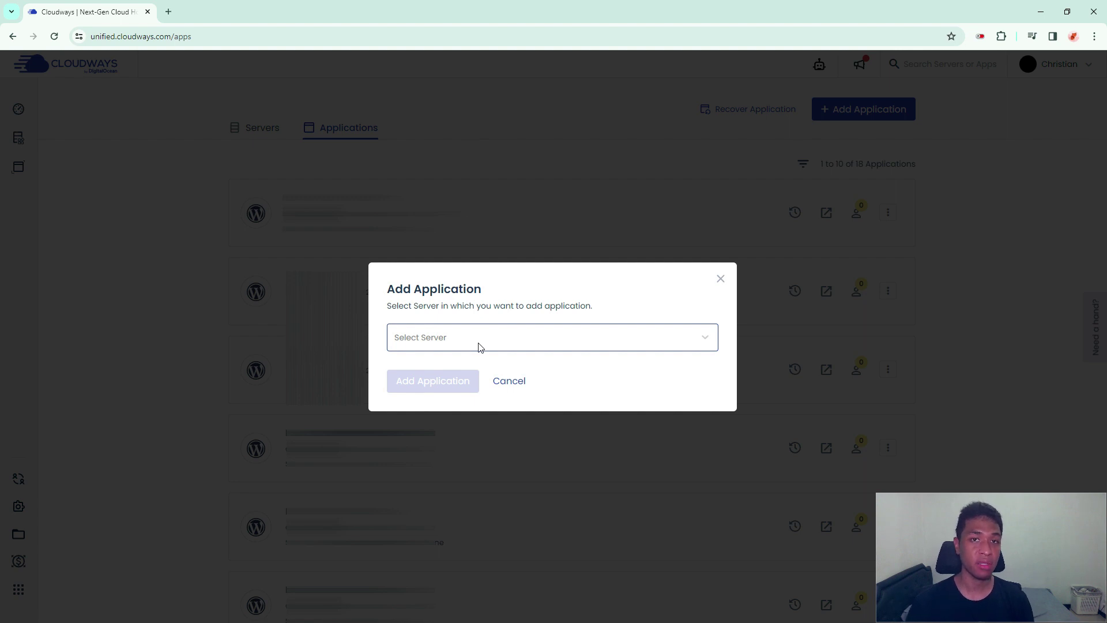
left_click(438, 338)
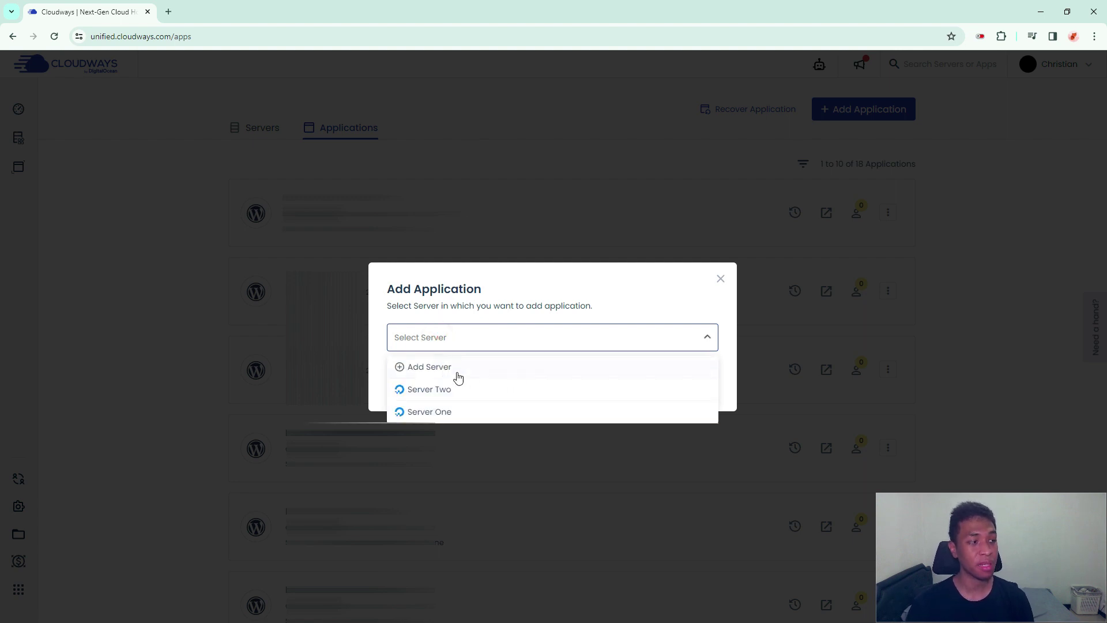
left_click(446, 391)
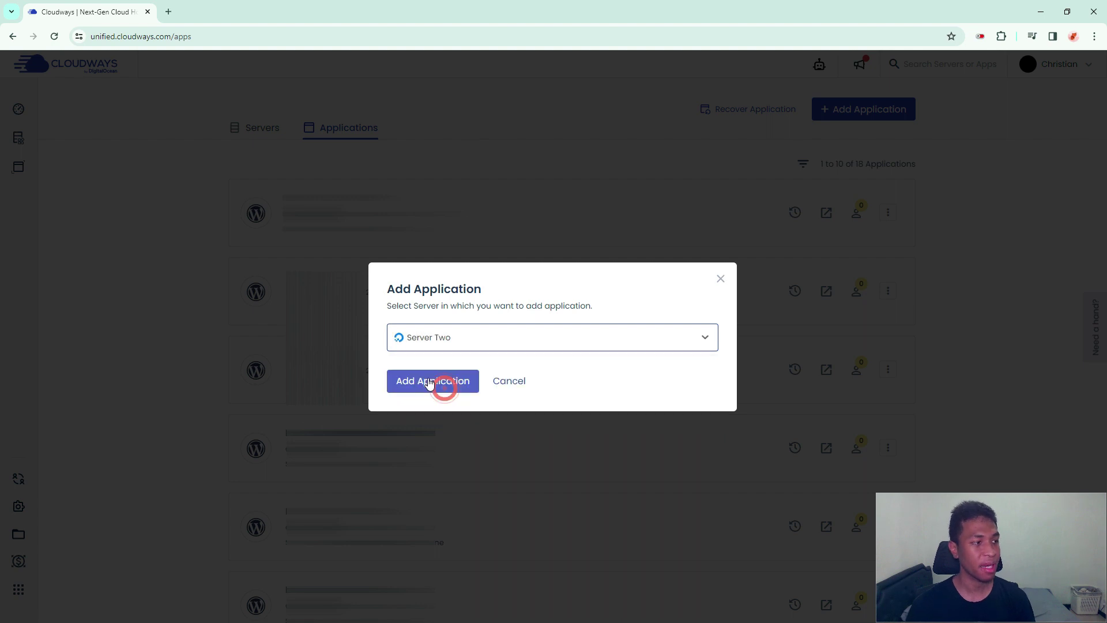
Step: Create a WordPress 6.2.2 application named 'Awesome Page' in Project Two
left_click(429, 382)
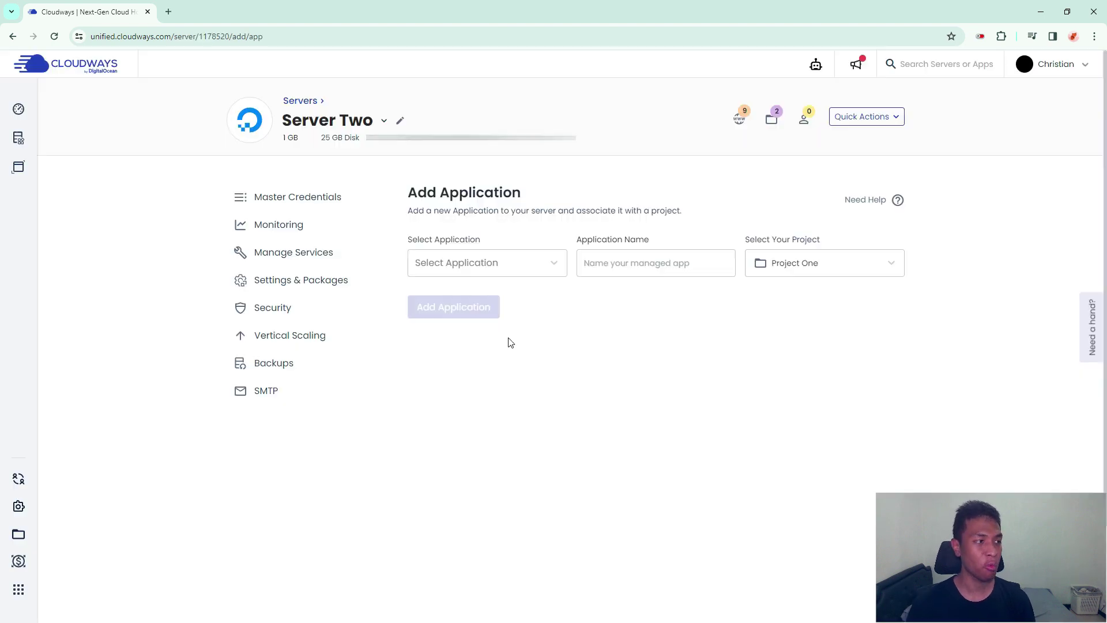
left_click(516, 261)
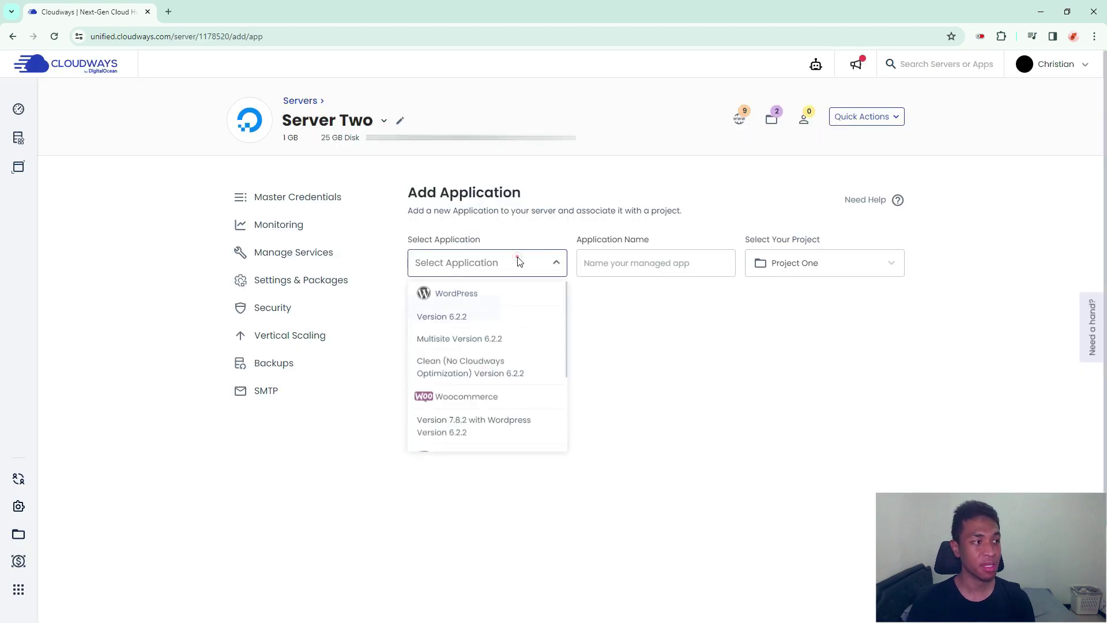
left_click(500, 294)
left_click(636, 258)
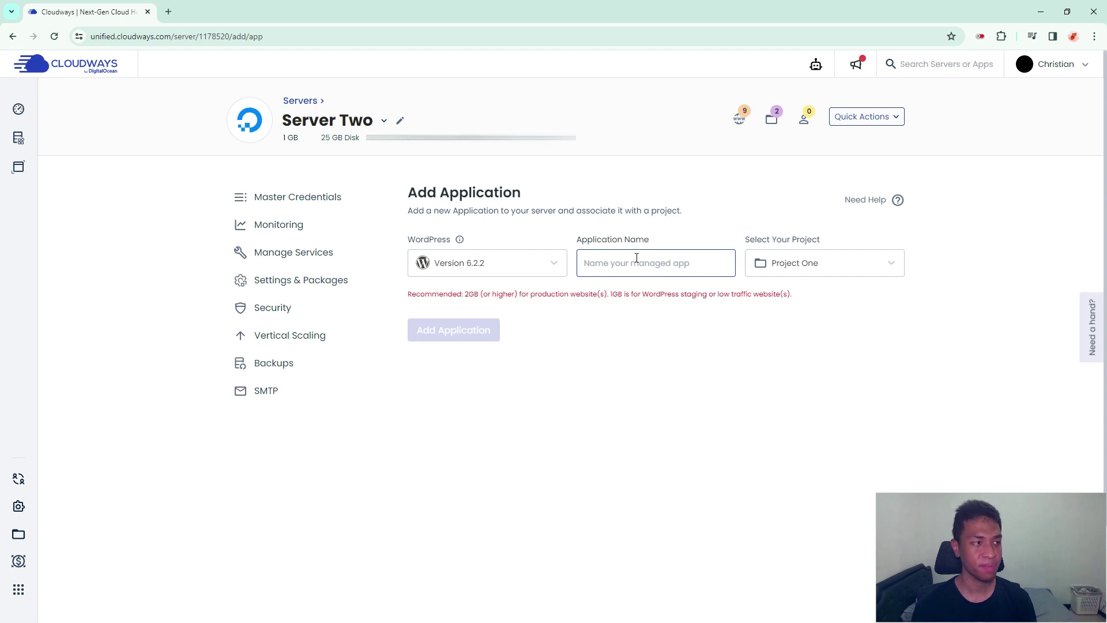
left_click(636, 257)
type("Awesom")
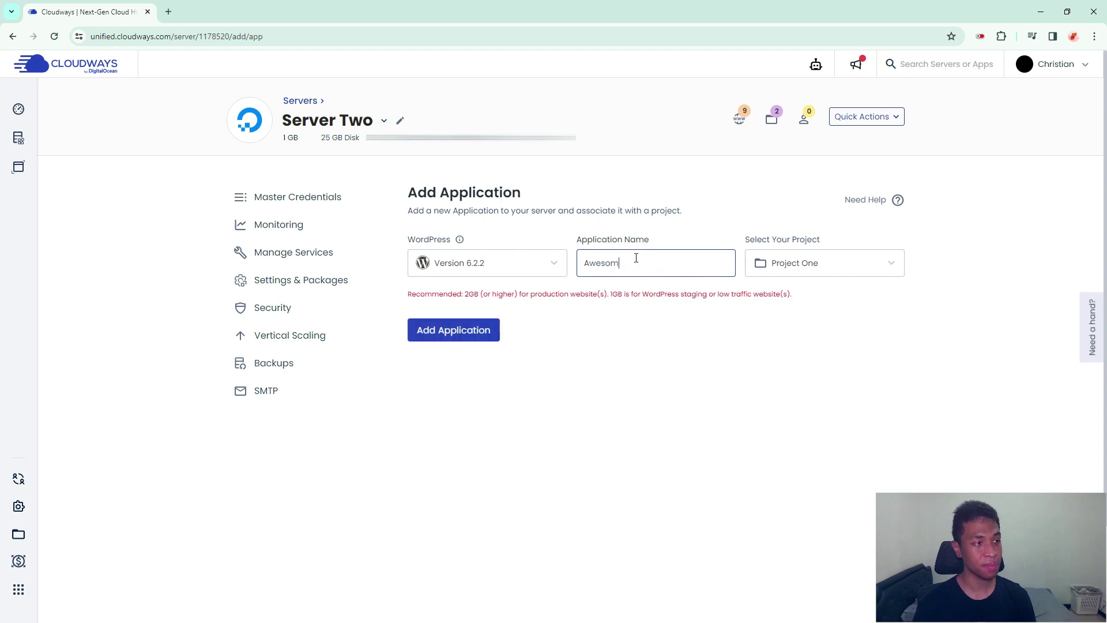
type("e Page")
left_click(829, 271)
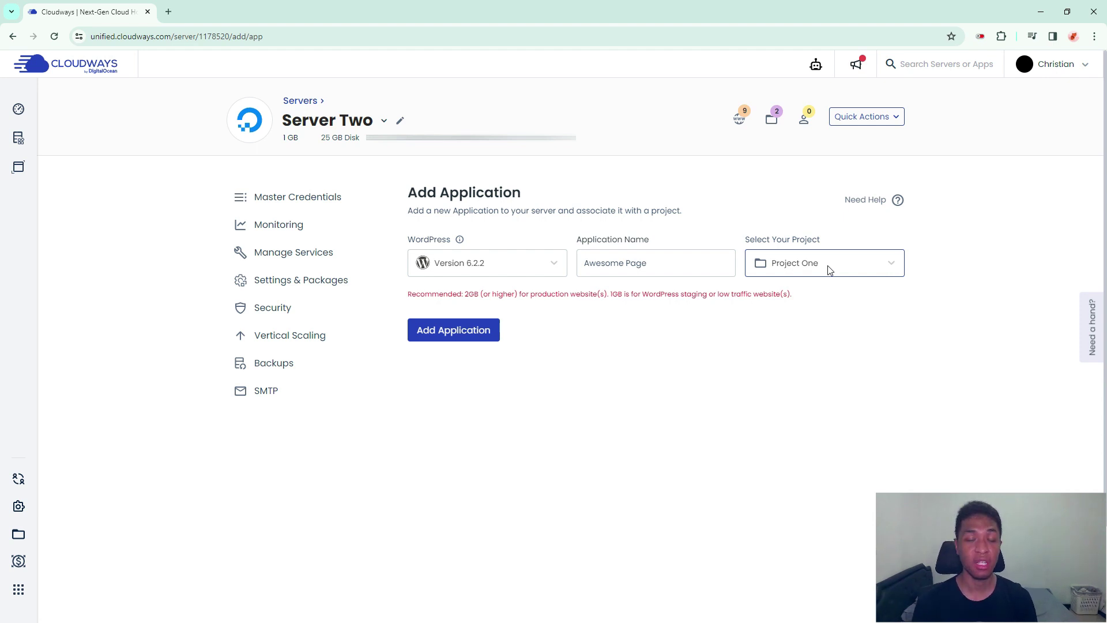
left_click(828, 270)
left_click(810, 317)
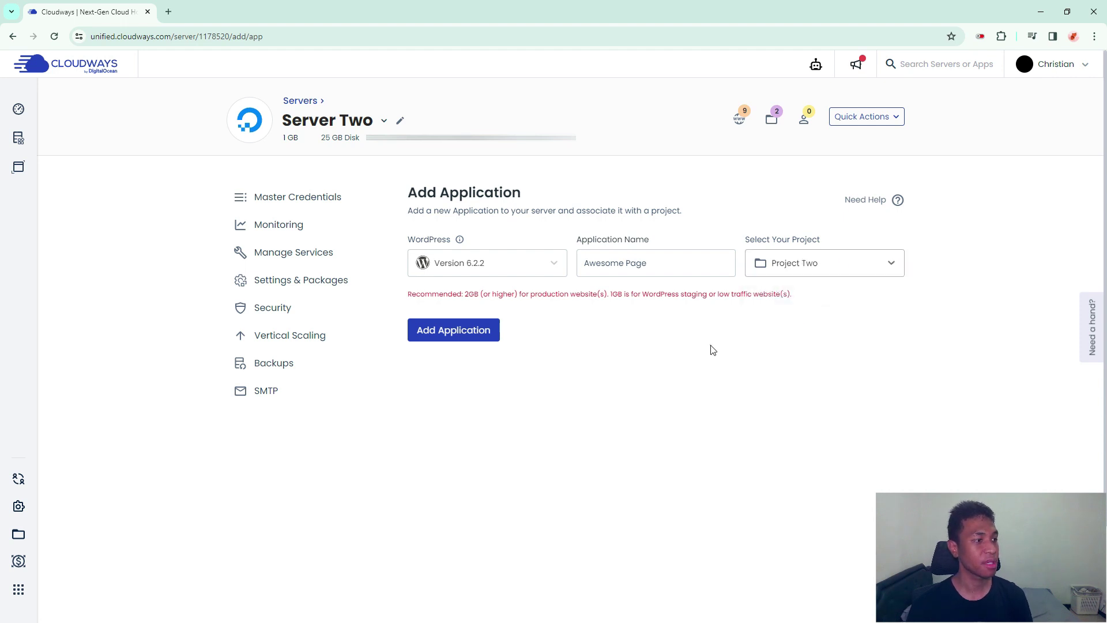
left_click(453, 331)
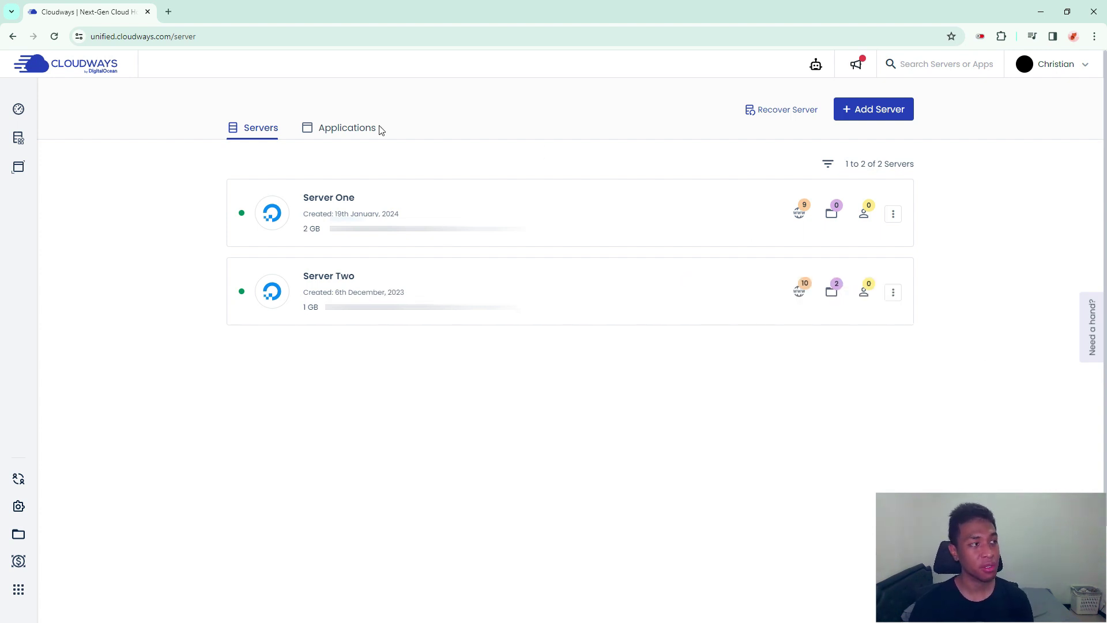
Step: Open Domain Management for the Awesome Page application from the Applications list
left_click(351, 130)
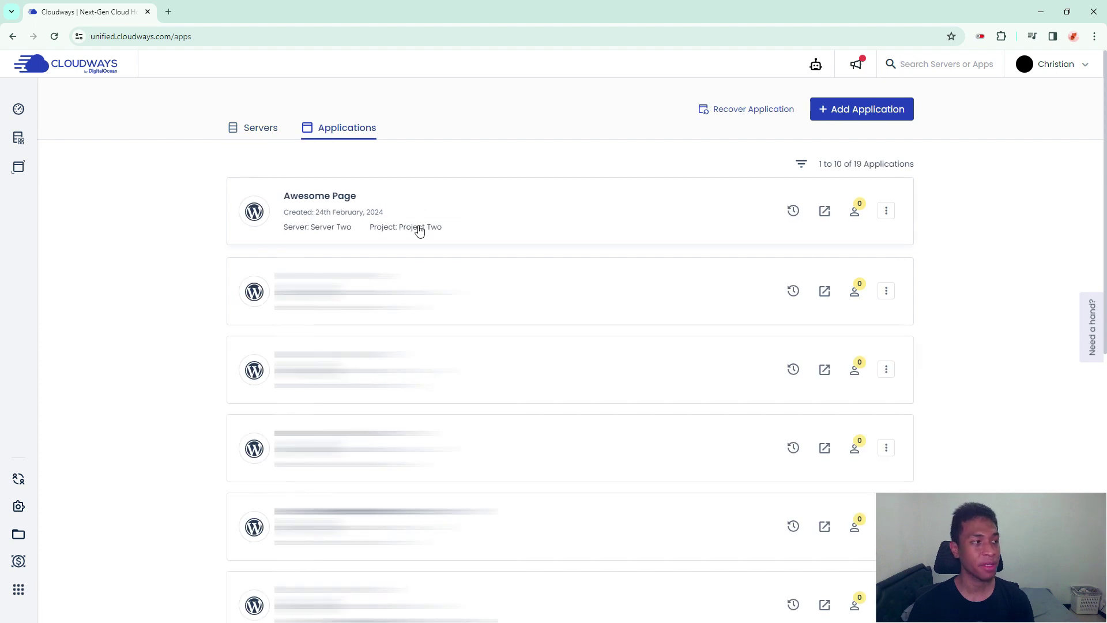
left_click(407, 214)
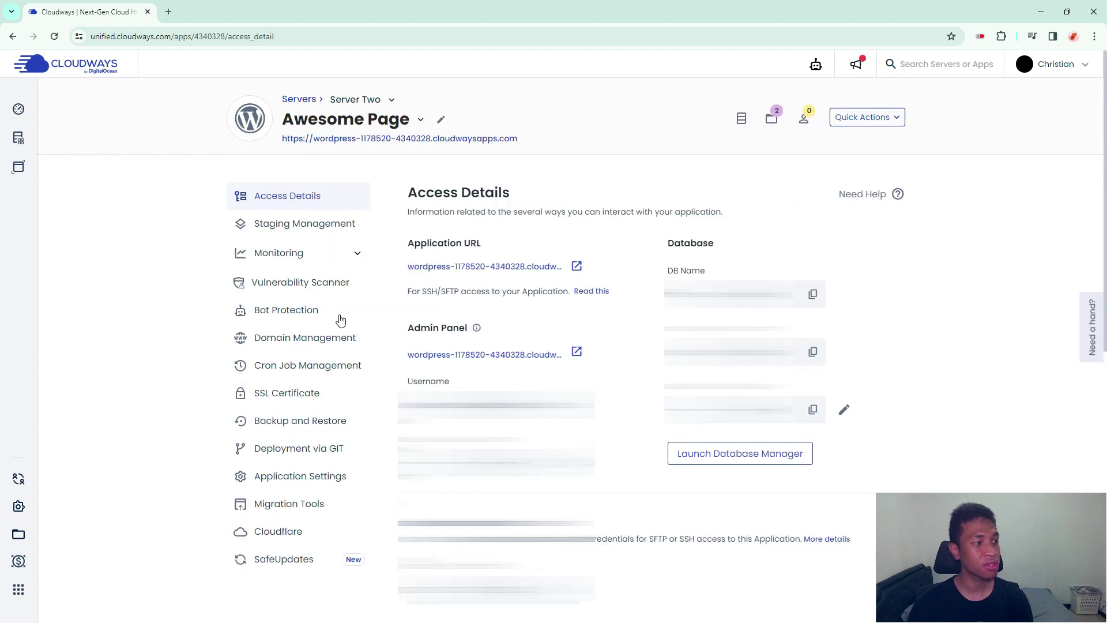
left_click(329, 342)
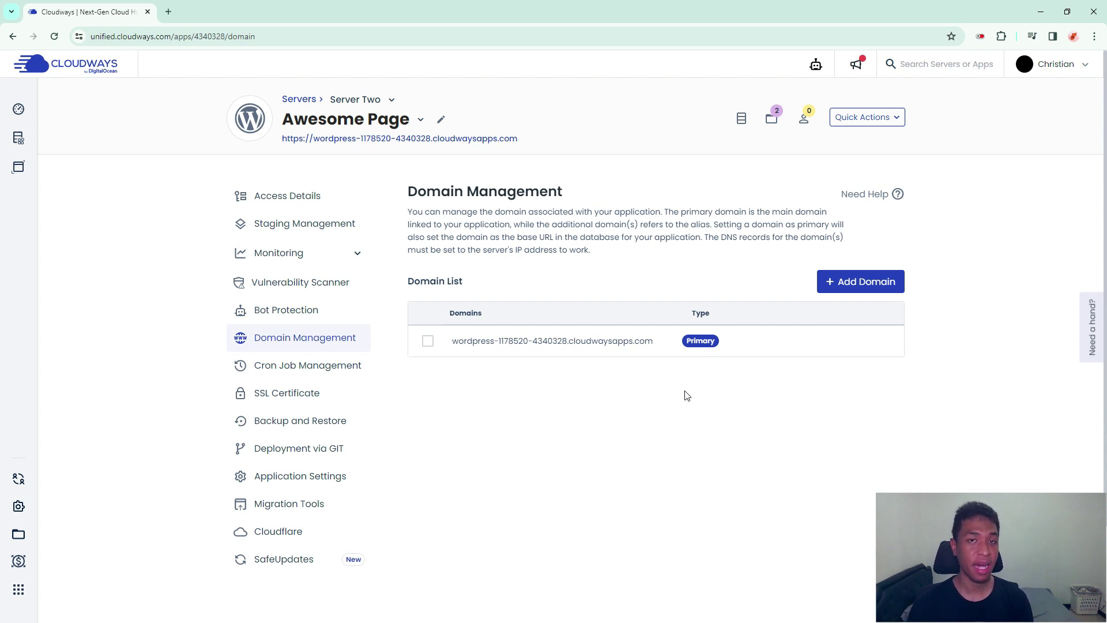
Step: Add awesome.nusapixel.com as a domain of the application
left_click(868, 281)
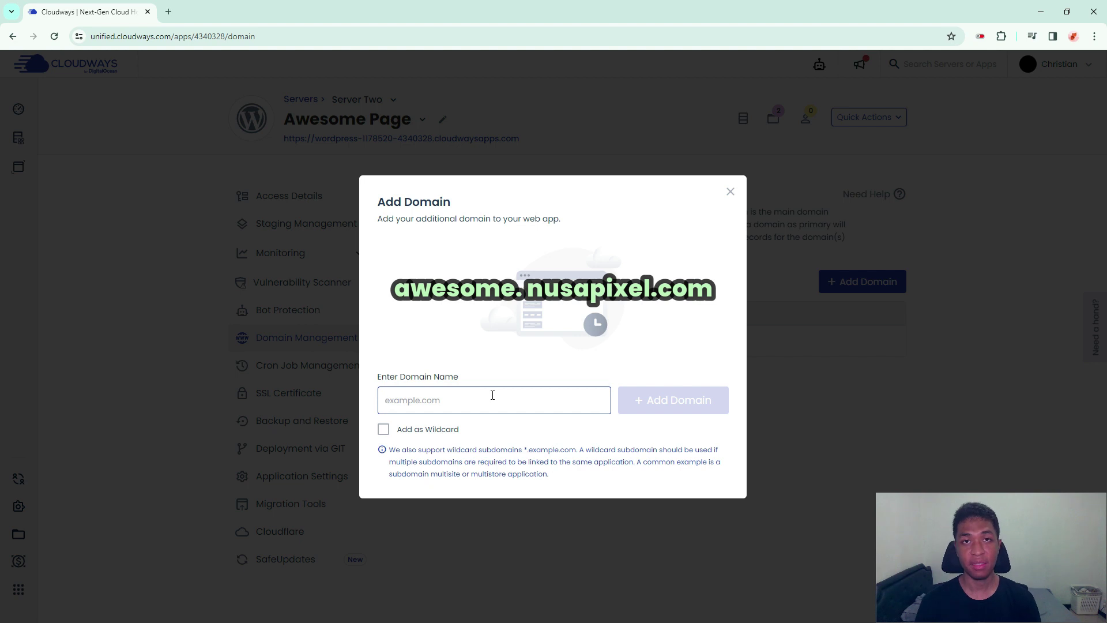
type("awesome.nusapixel.com")
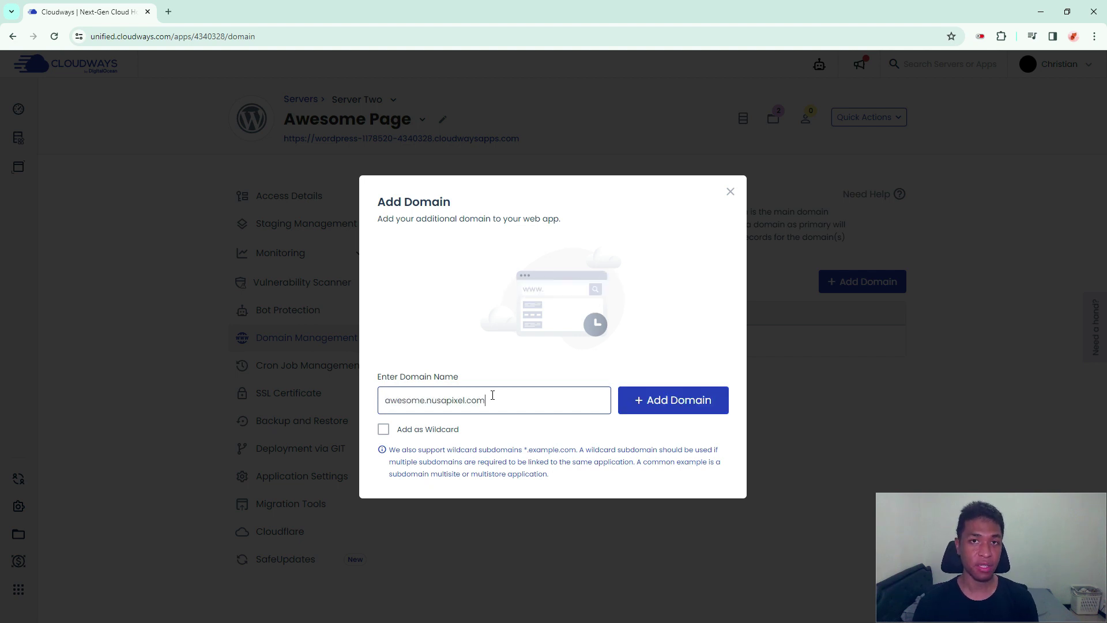
left_click(683, 411)
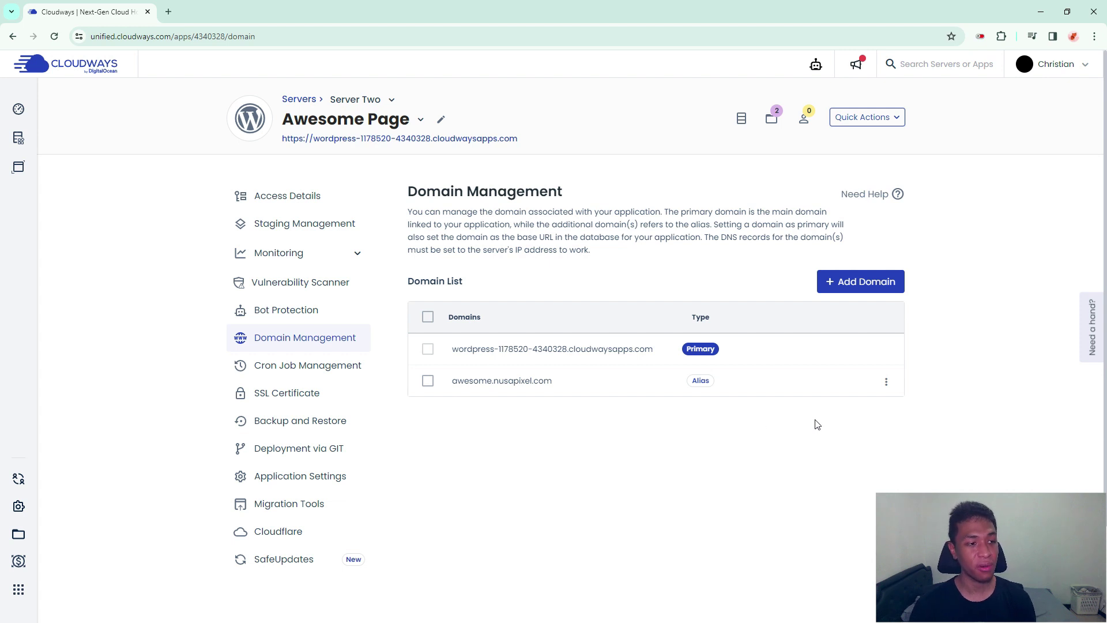
Step: Set awesome.nusapixel.com as the primary domain
left_click(886, 383)
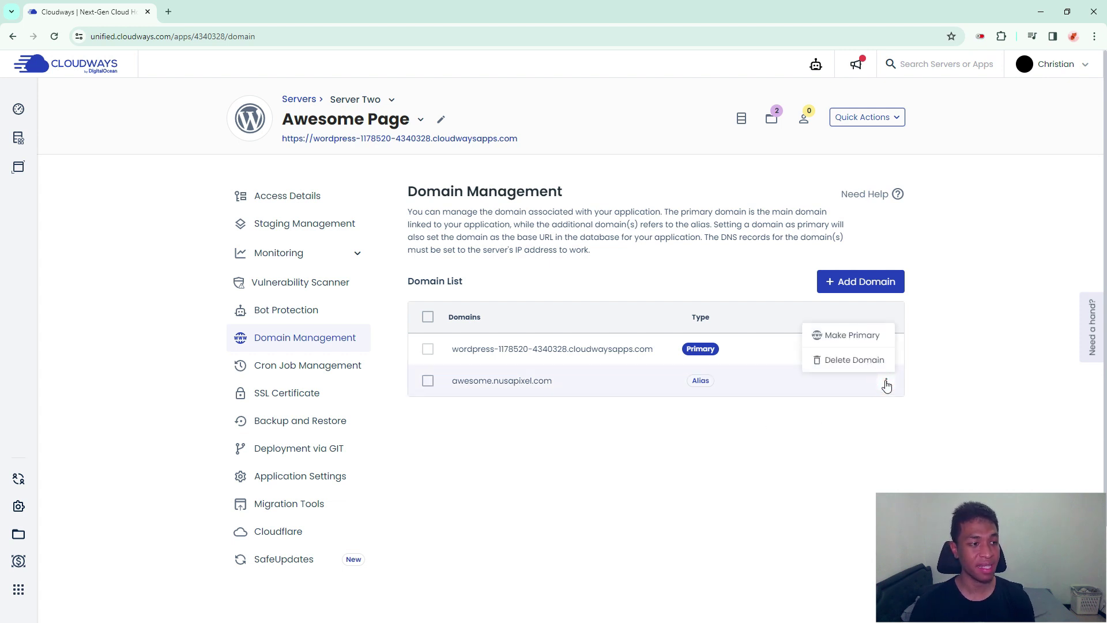
left_click(877, 342)
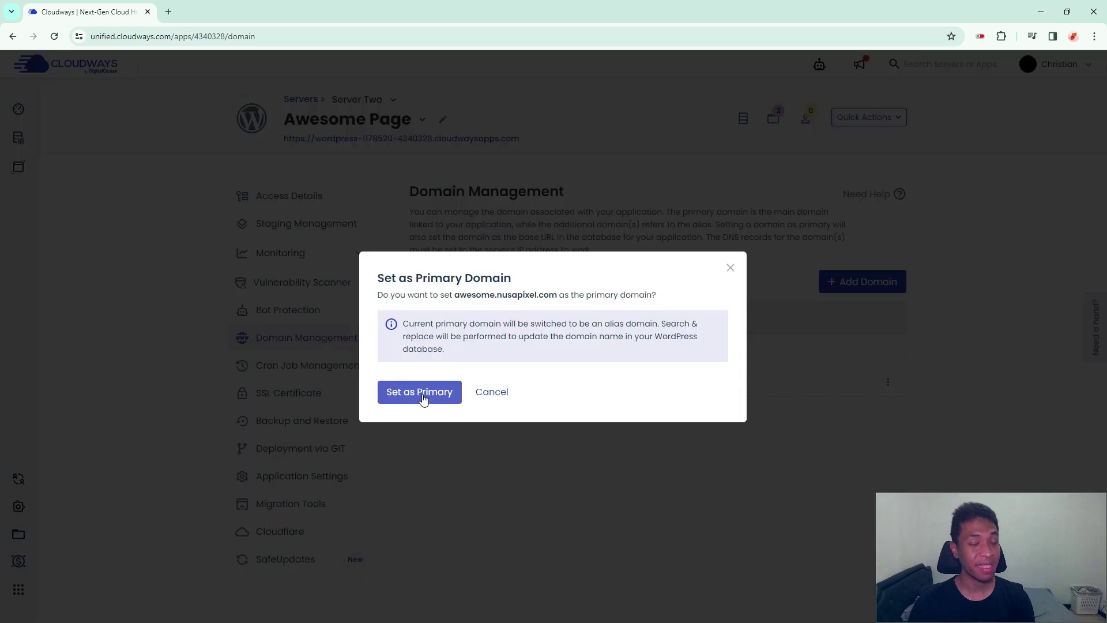
left_click(419, 392)
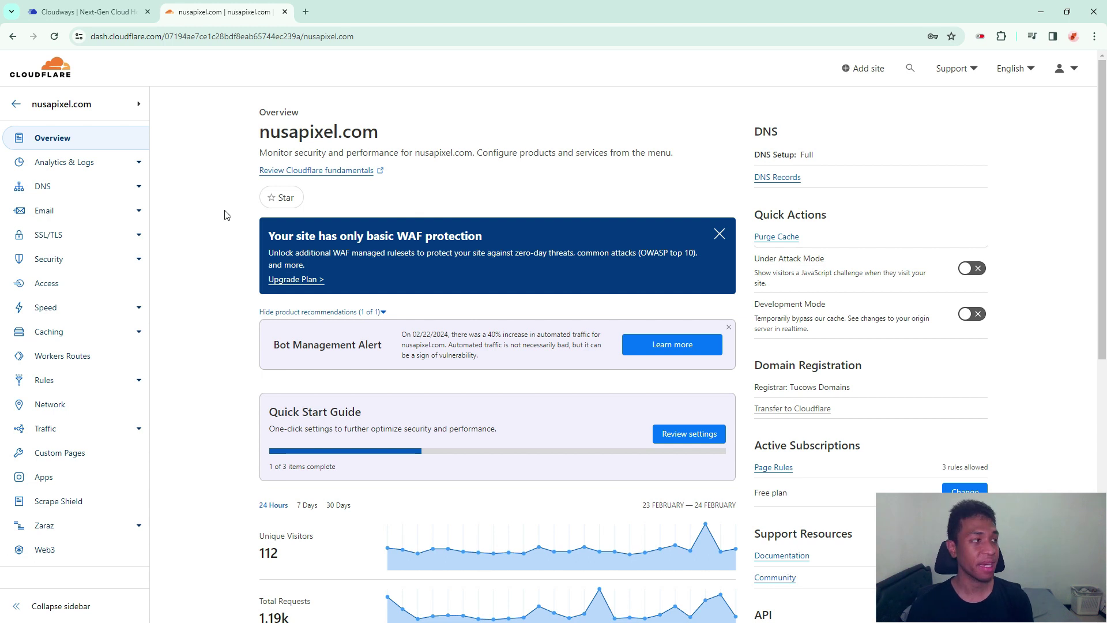
Step: In nusapixel.com DNS Records, fill in a proxied CNAME record named 'awesome' targeting '@'
left_click(42, 185)
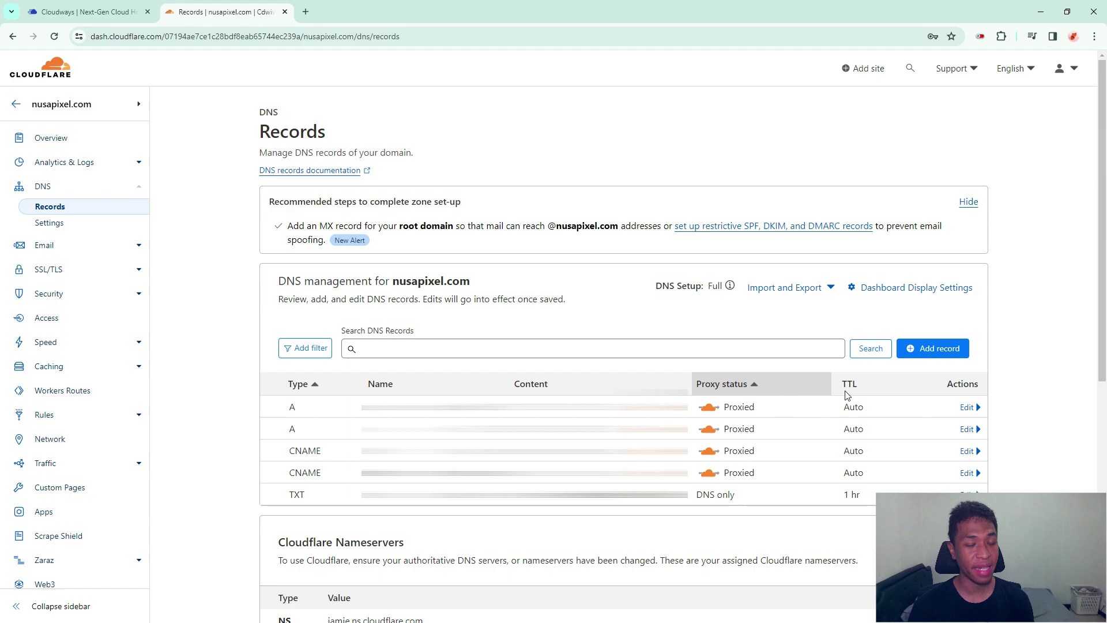
left_click(964, 356)
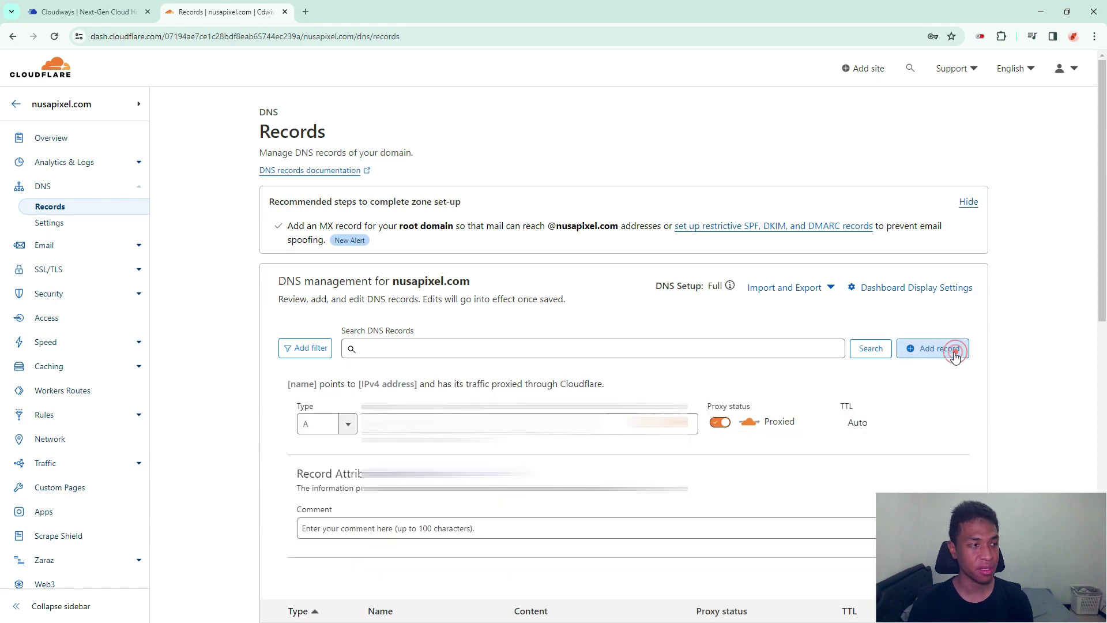
left_click(182, 314)
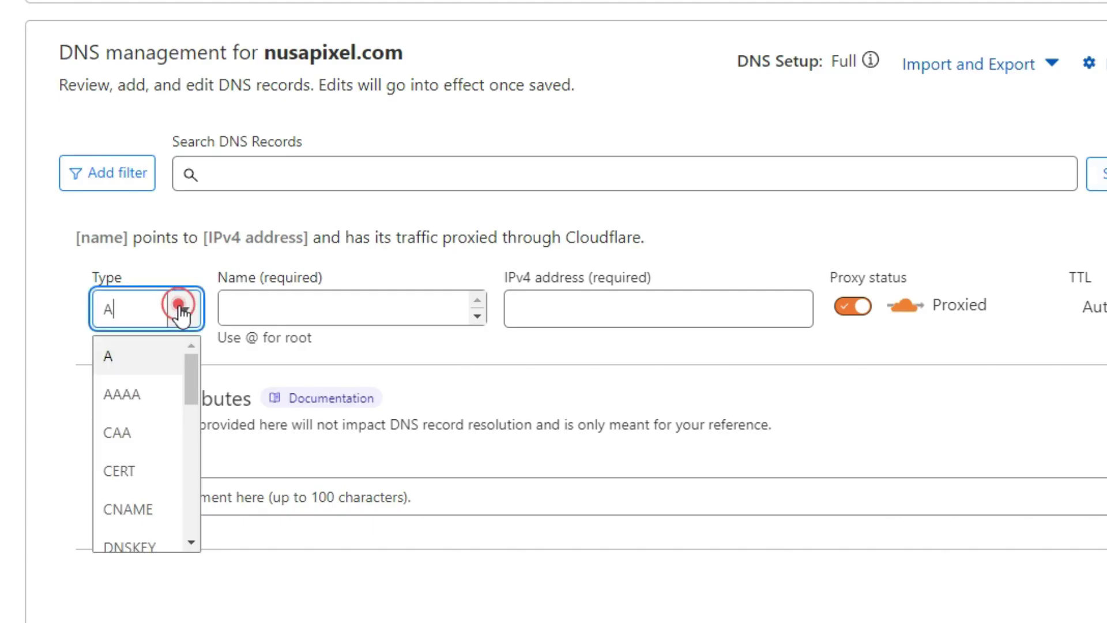
left_click(129, 514)
left_click(349, 304)
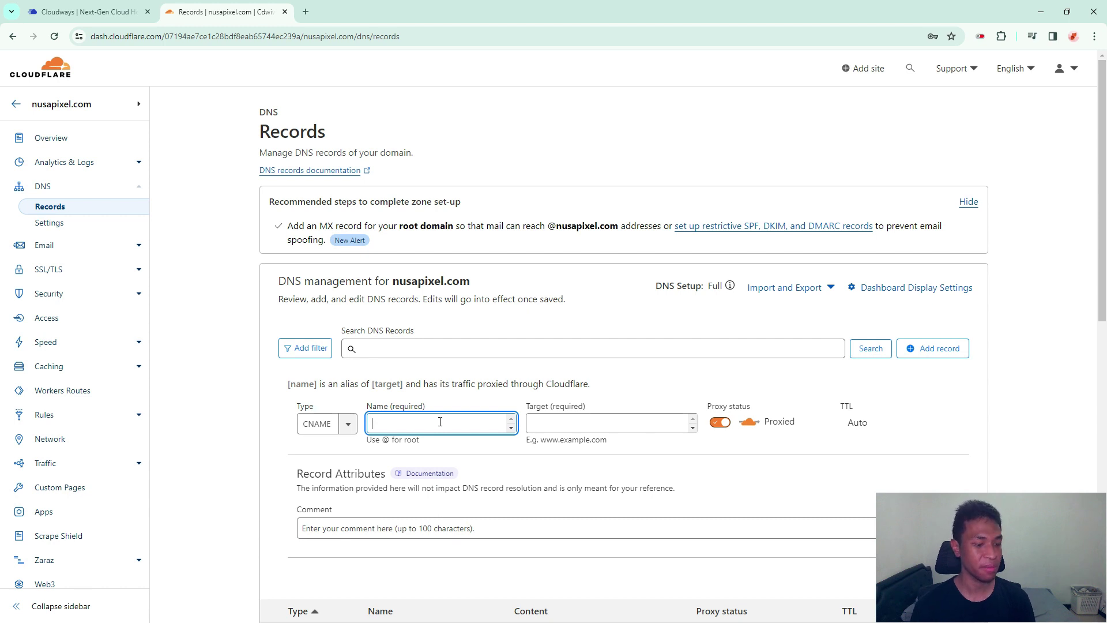
type("awesome")
left_click(554, 419)
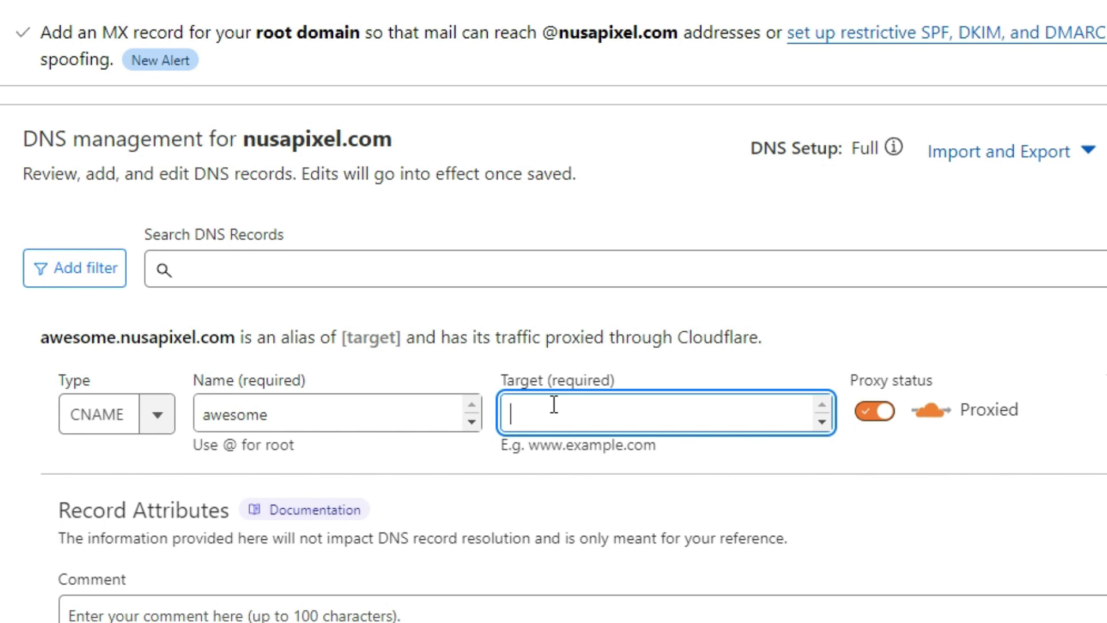
type("@")
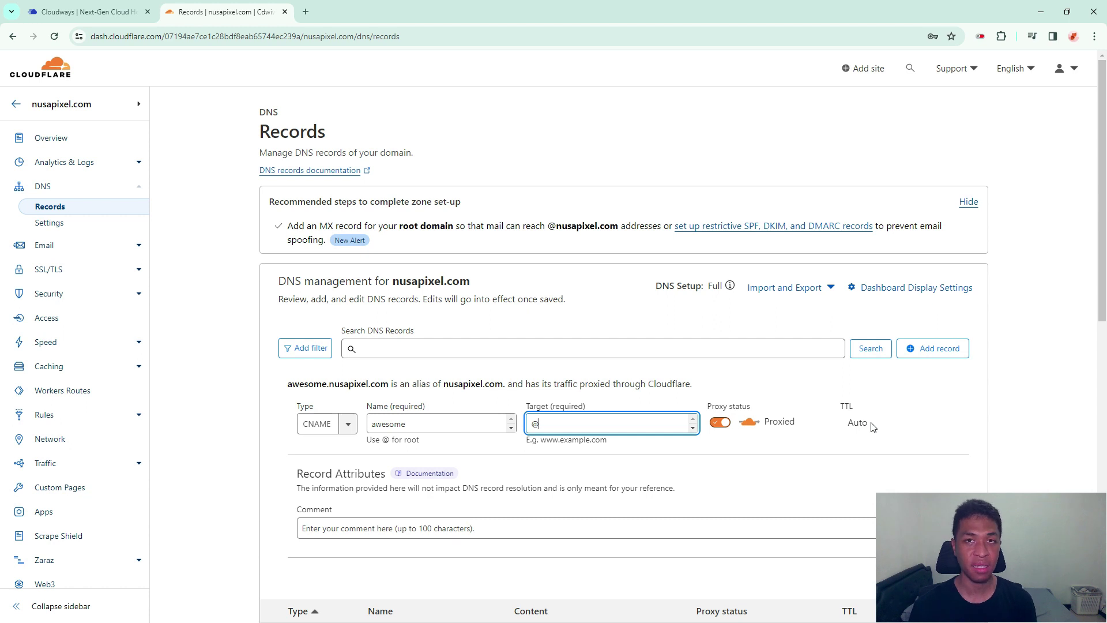
left_click(892, 412)
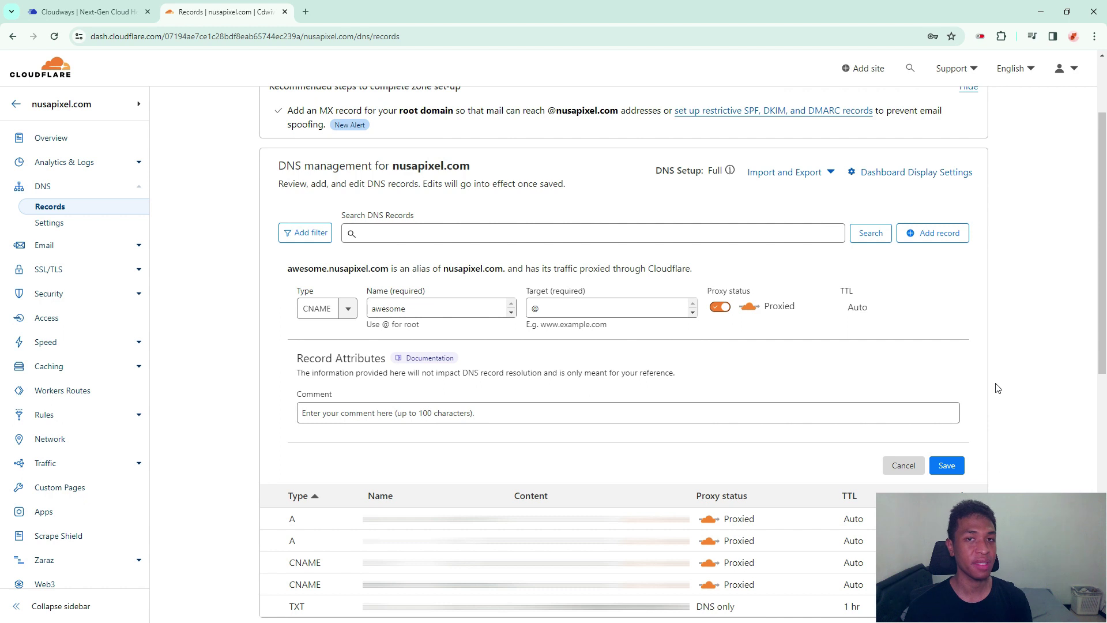
Step: Save the 'awesome' CNAME record
left_click(947, 465)
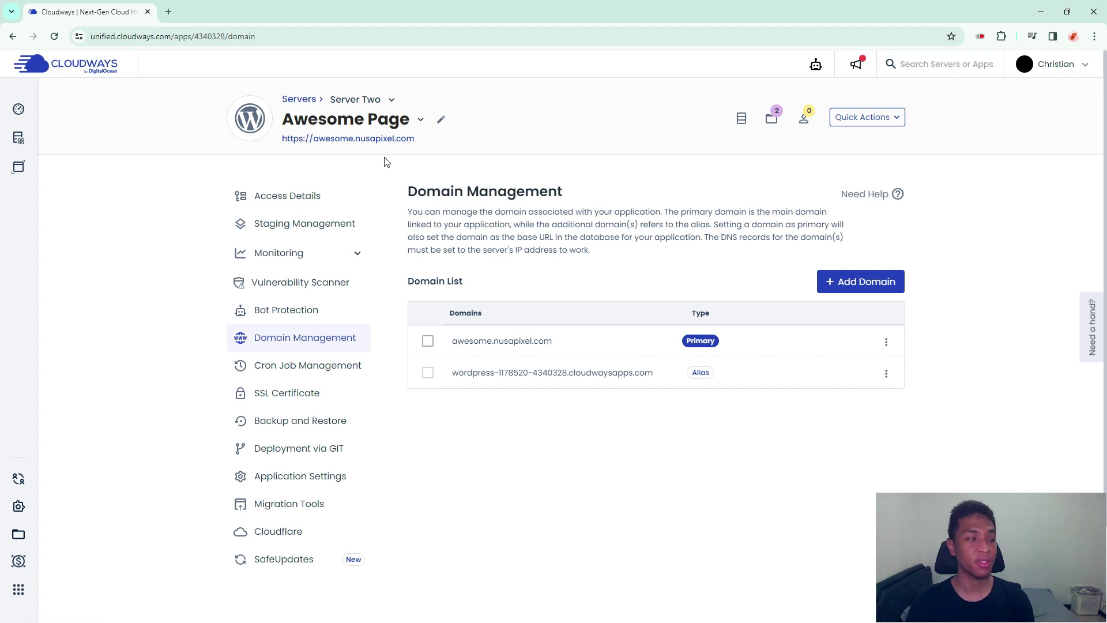
left_click(353, 140)
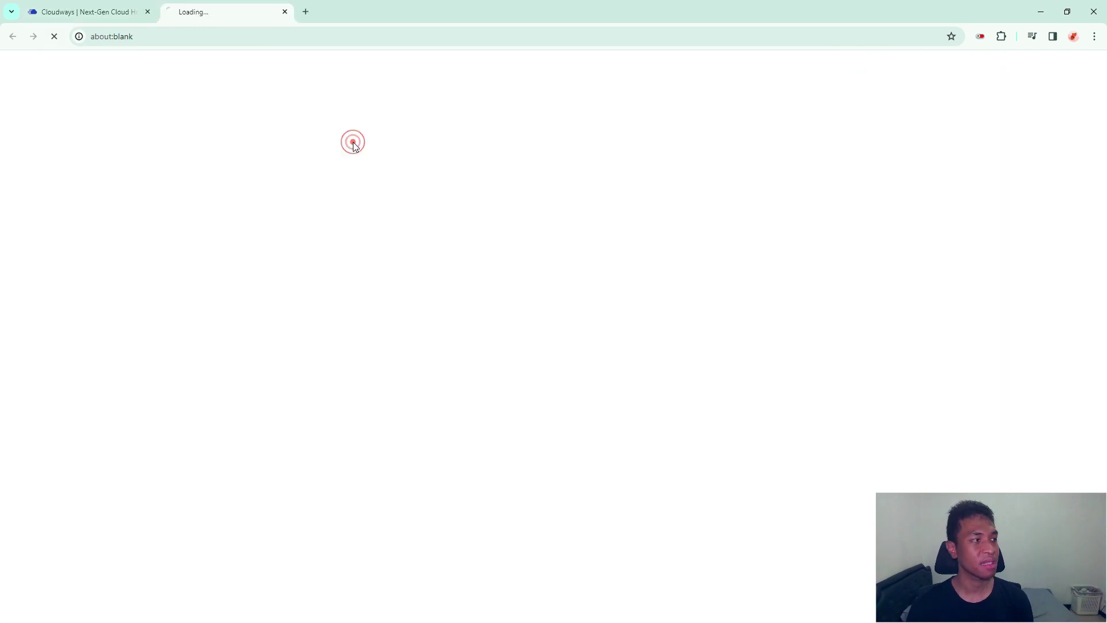